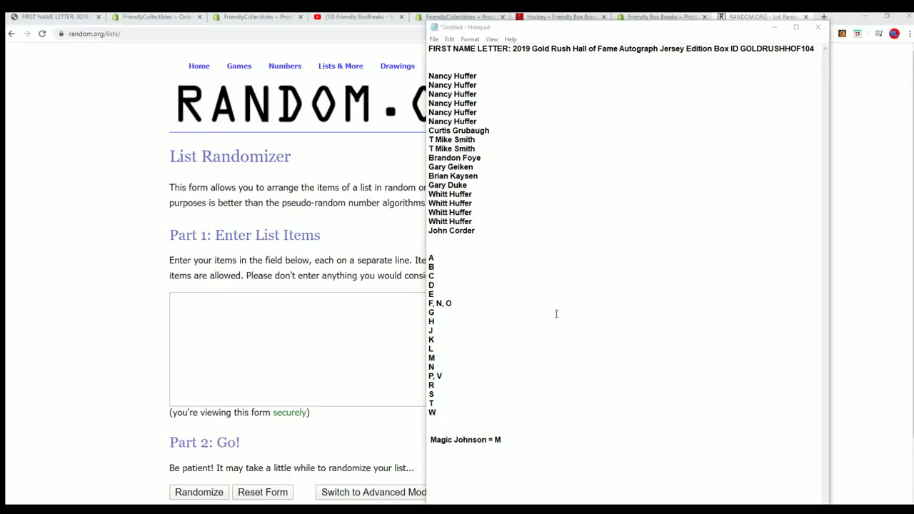
Step: Copy all the owner names listed in the Notepad file, from the first name through the last
left_click_drag(489, 231, 430, 77)
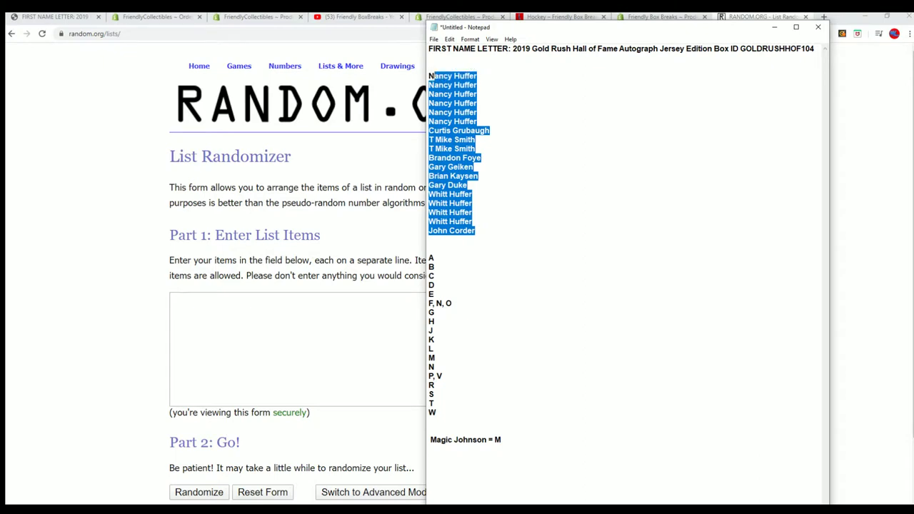
right_click(450, 100)
left_click(475, 127)
Step: Switch to the blank Excel workbook, widen column A, and enter the headers OWNER LIST in A1 and FIRST NAME LETTER in B1
key("alt+Tab")
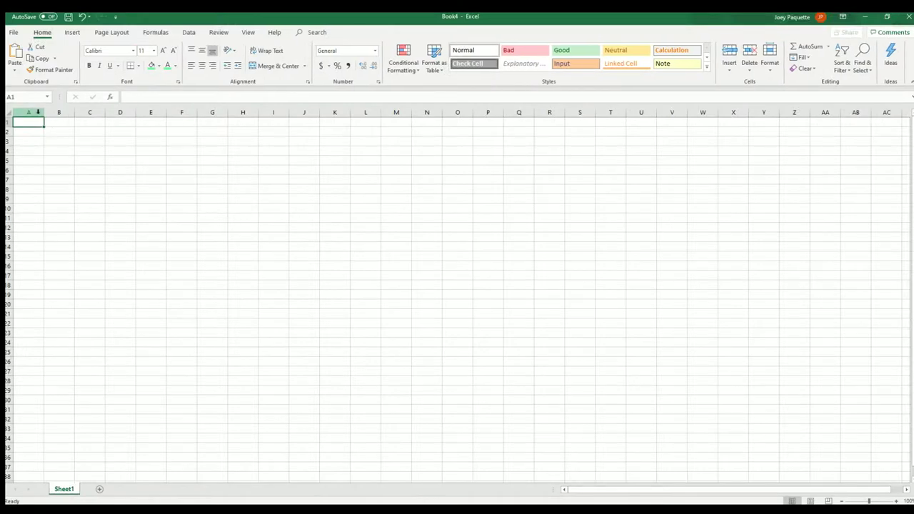
left_click(36, 112)
left_click_drag(45, 112, 98, 112)
left_click(45, 121)
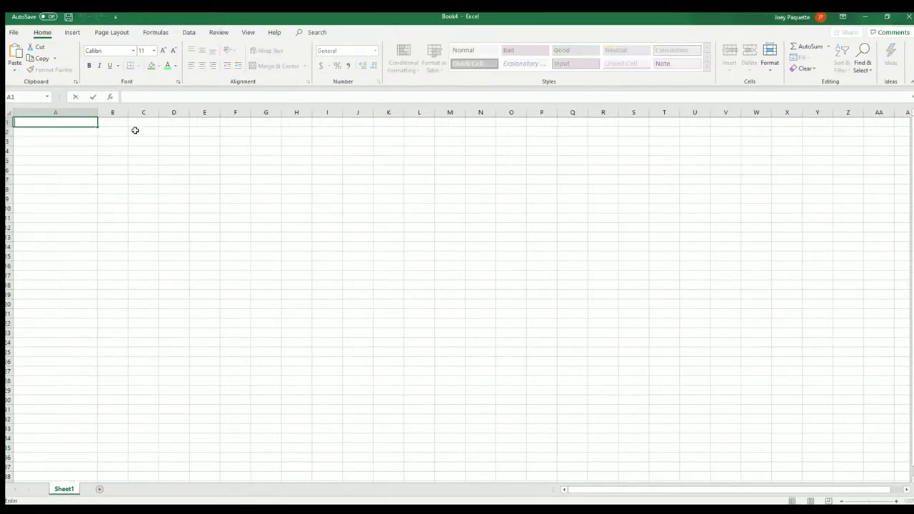
type("OWNER LIST")
key("Tab")
type("FI")
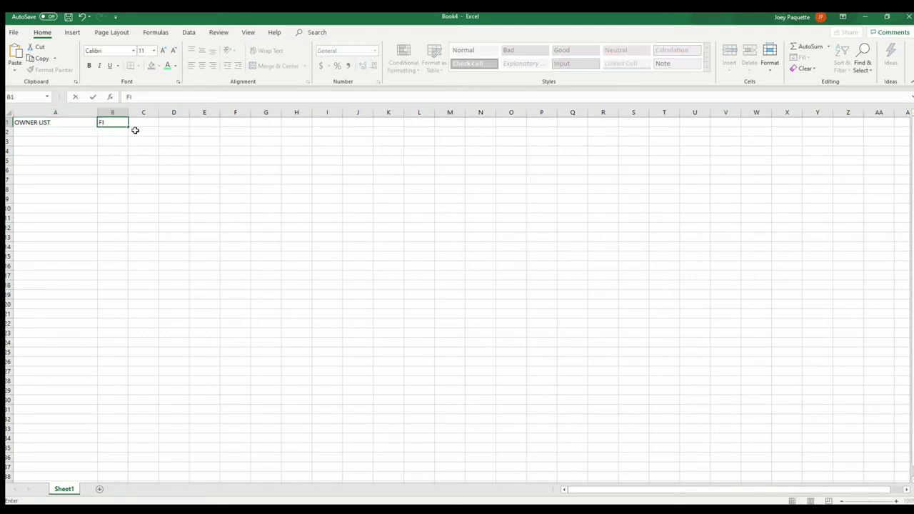
type("RST NAME LETTER")
Step: Widen column B to fit its FIRST NAME LETTER header and make column A a little wider
left_click(123, 113)
left_click_drag(128, 113, 194, 112)
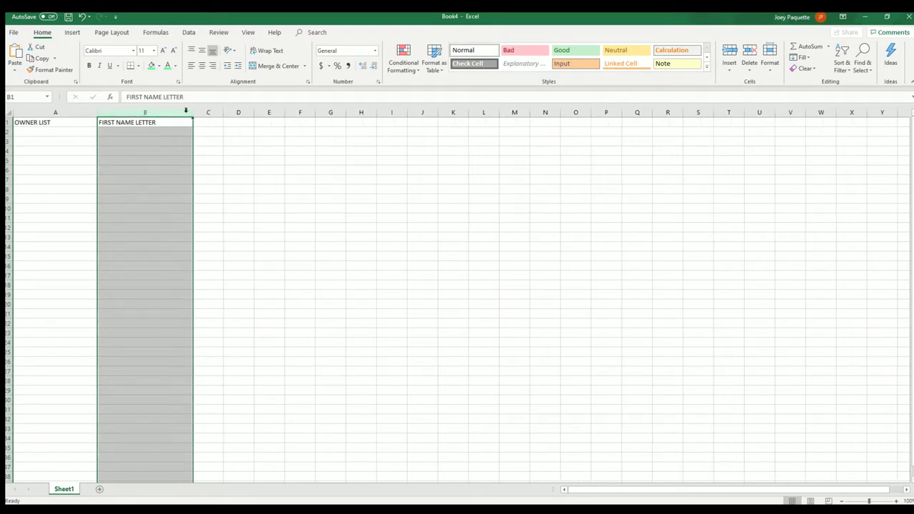
left_click(68, 112)
left_click_drag(97, 112, 122, 112)
left_click(83, 132)
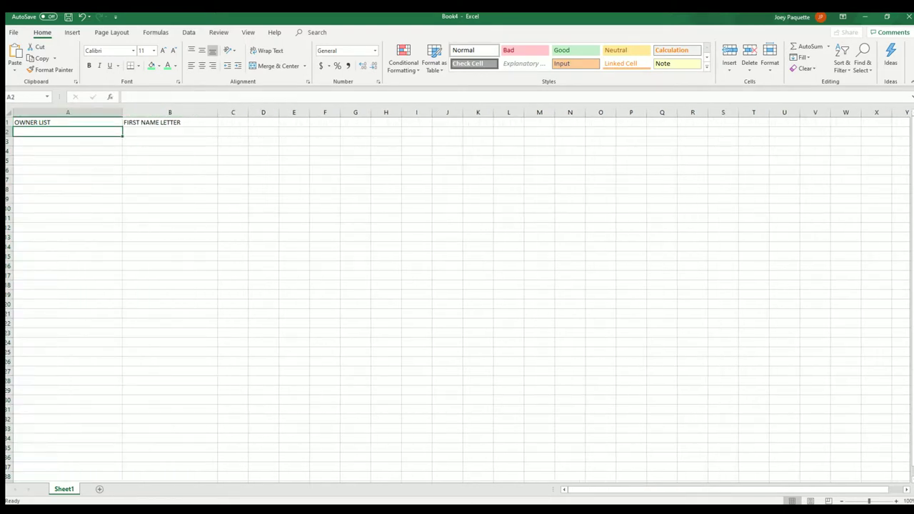
scroll(480, 419, "up", 5)
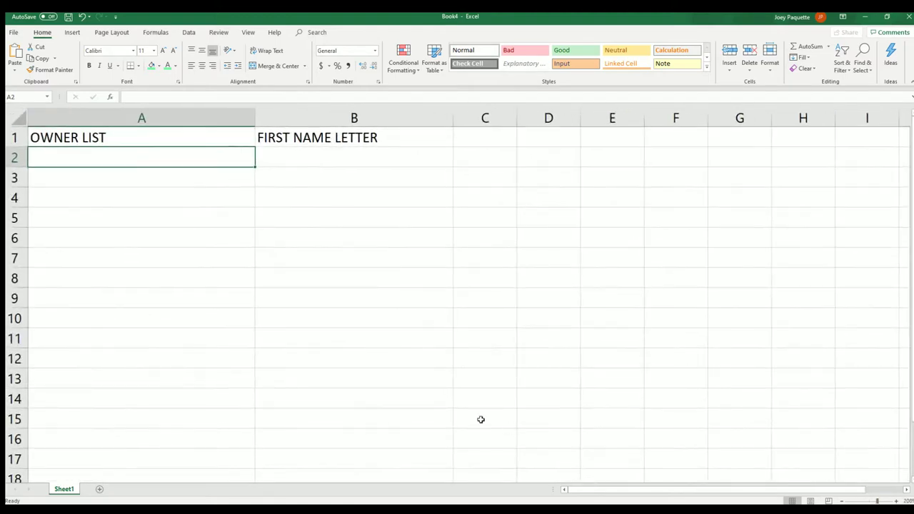
Step: Return to Notepad, copy the selected owner names, and paste them into the list items field of RANDOM.ORG's List Randomizer
left_click(865, 16)
right_click(452, 175)
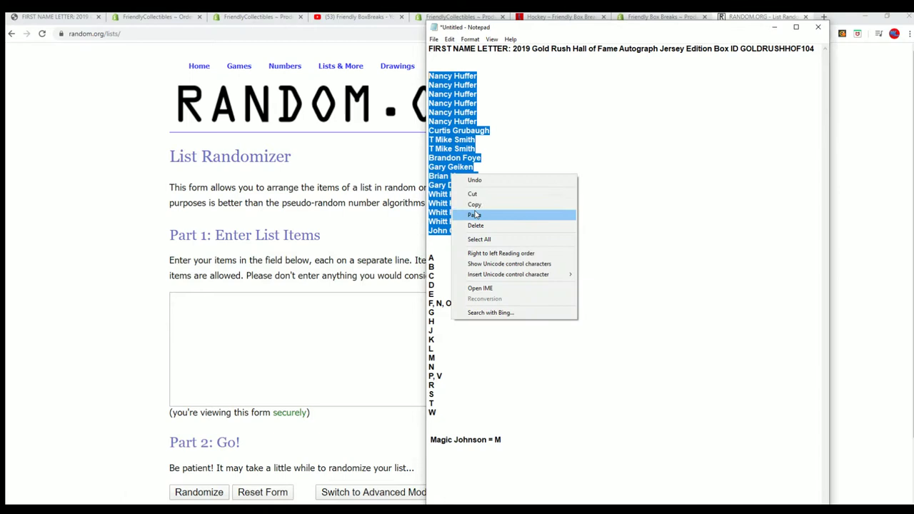
left_click(475, 210)
right_click(214, 300)
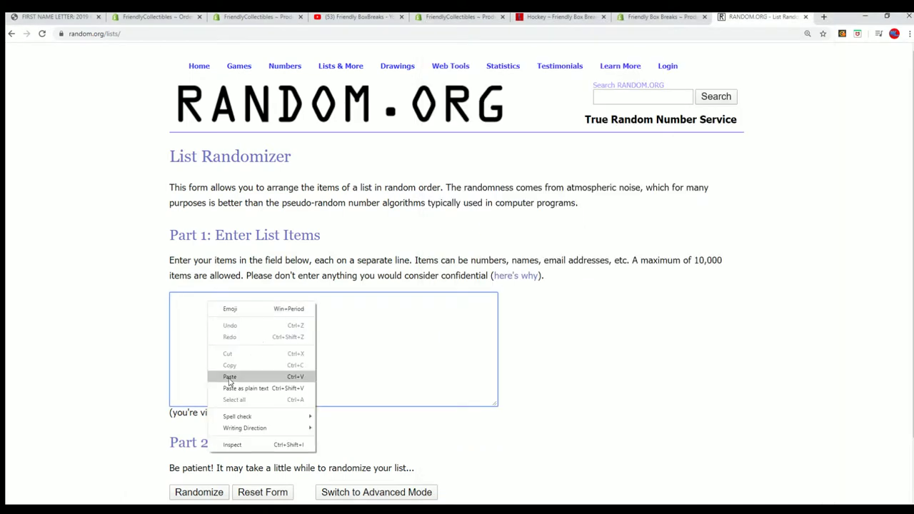
left_click(229, 376)
Step: Randomize the pasted list of owner names seven times in total
scroll(214, 429, "down", 1)
left_click(199, 420)
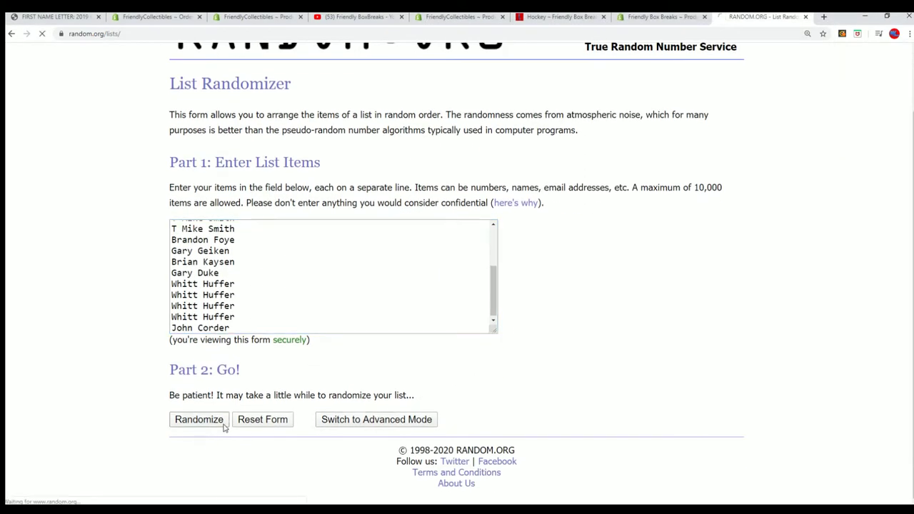
scroll(235, 391, "down", 1)
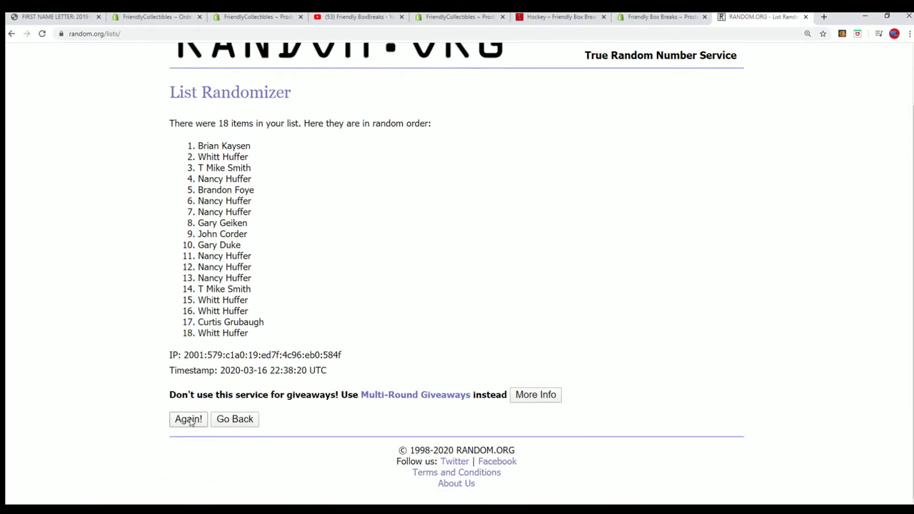
left_click(187, 419)
scroll(182, 419, "down", 1)
left_click(184, 420)
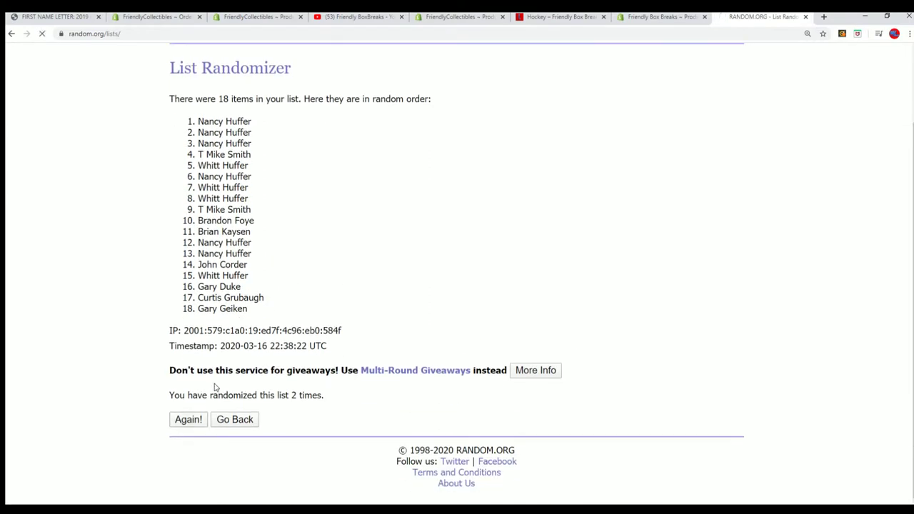
scroll(312, 361, "down", 1)
left_click(189, 420)
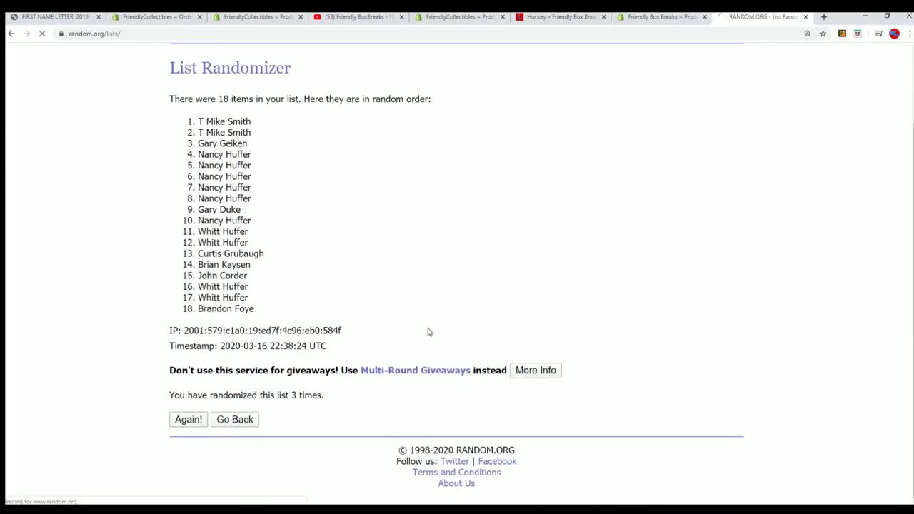
scroll(422, 337, "down", 1)
left_click(203, 419)
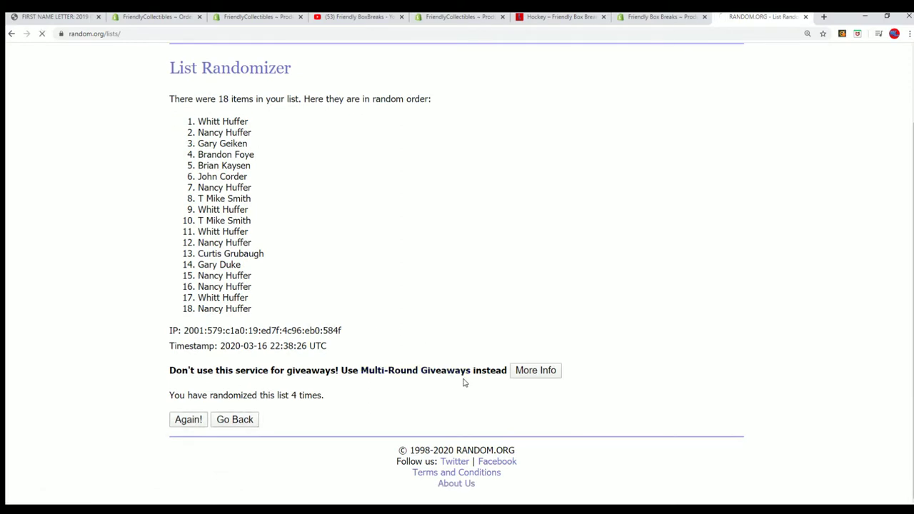
scroll(457, 385, "down", 1)
left_click(189, 420)
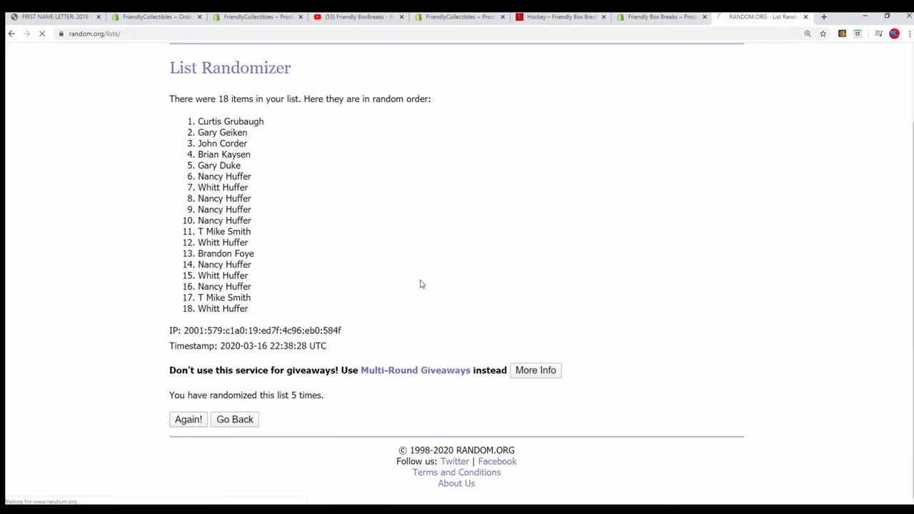
scroll(334, 313, "down", 1)
left_click(185, 420)
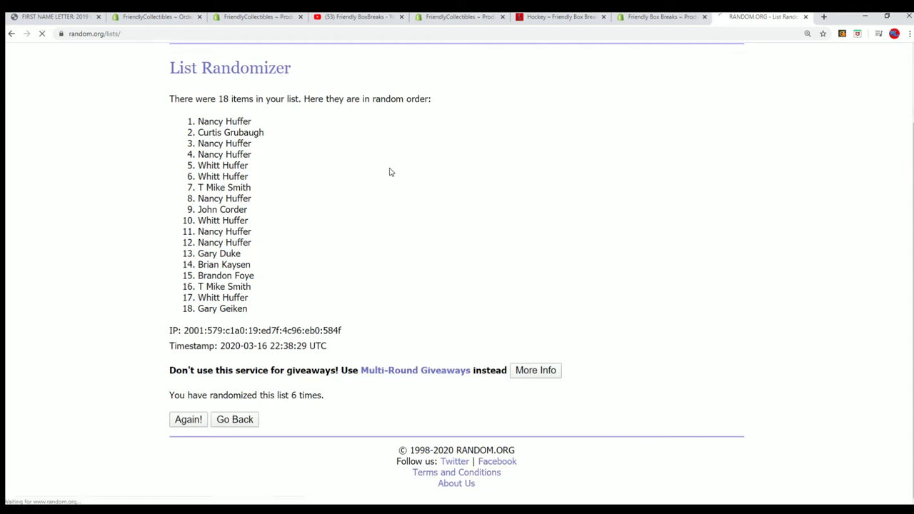
Step: Copy the 18 shuffled owner names and paste them into the Excel sheet from A2 down as plain text
left_click_drag(198, 203, 257, 398)
right_click(236, 232)
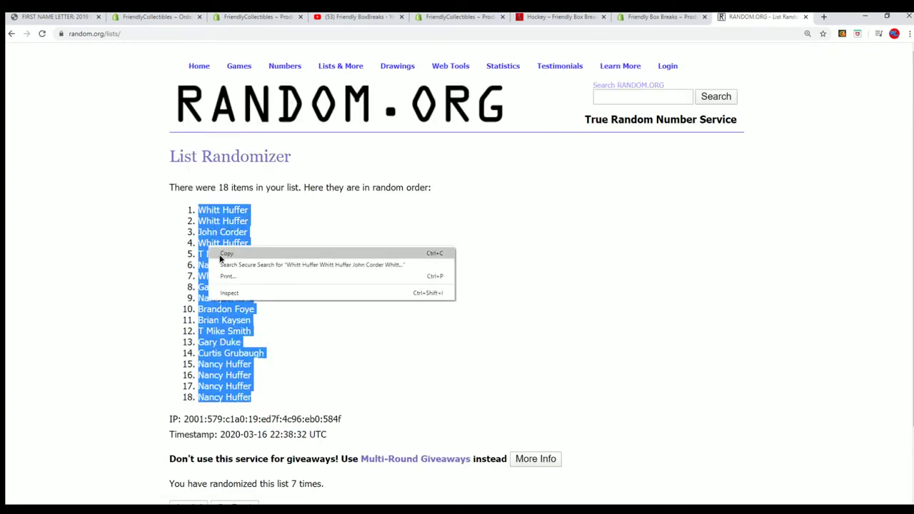
left_click(223, 254)
key("alt+Tab")
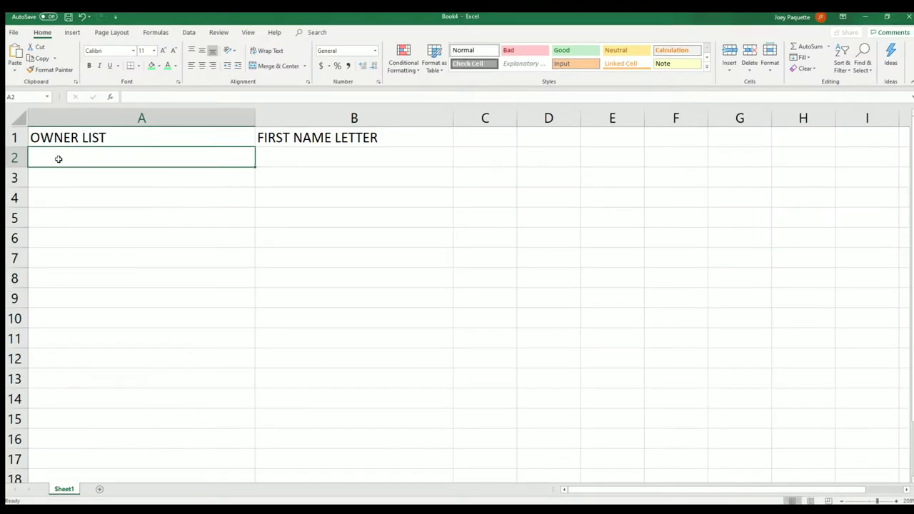
right_click(59, 159)
left_click(87, 213)
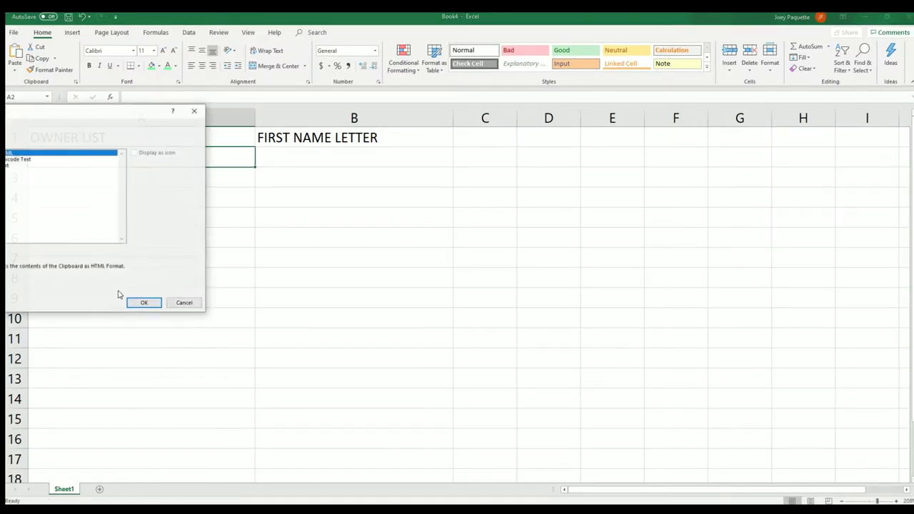
left_click(9, 167)
left_click(144, 303)
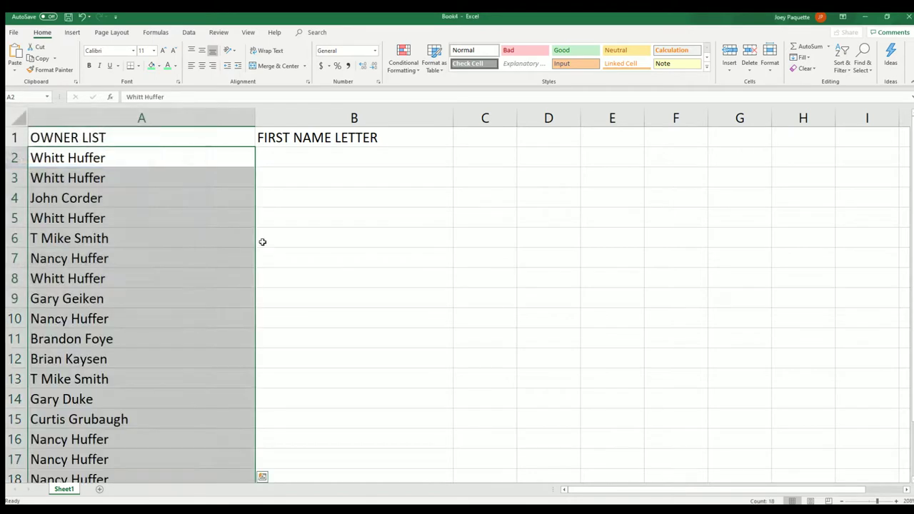
Step: Narrow column A to just fit the owner names and select cell B2
left_click(230, 116)
left_click_drag(255, 117, 149, 142)
left_click(221, 161)
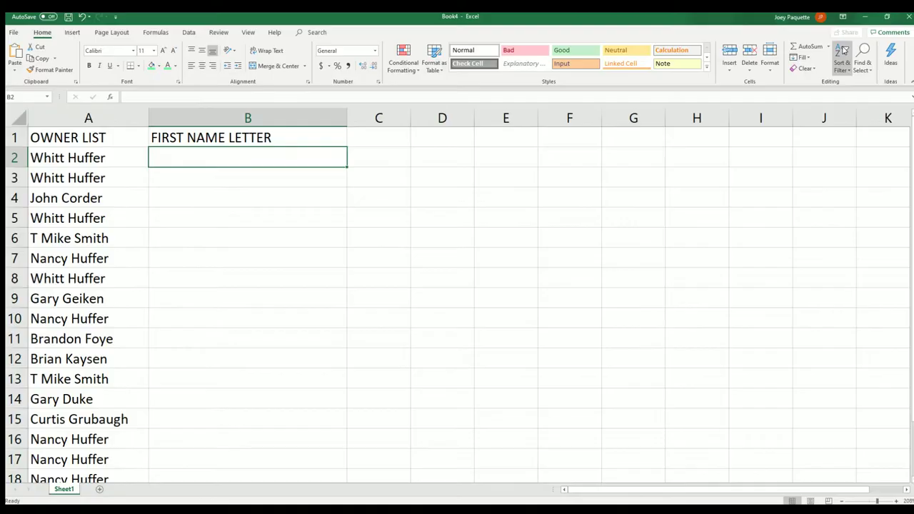
Step: Switch back to RANDOM.ORG and open a new, empty List Randomizer form
left_click(865, 18)
mouse_move(340, 65)
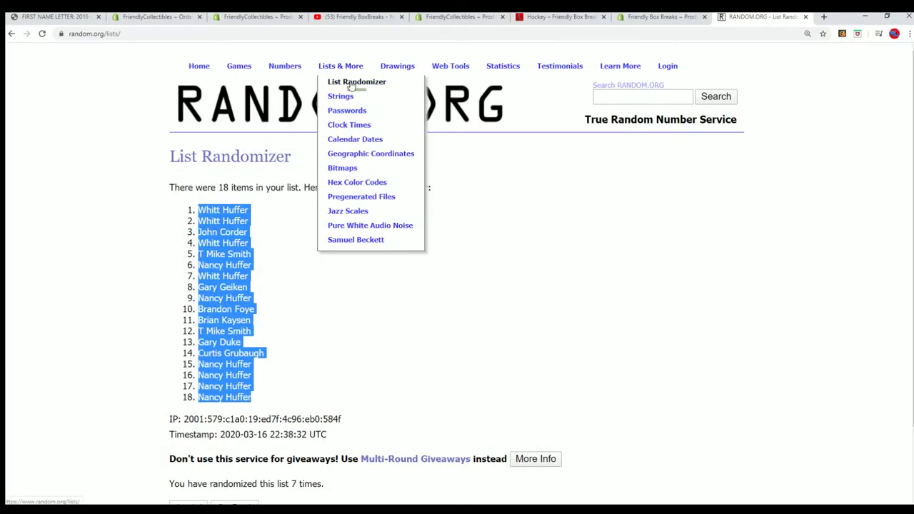
left_click(350, 83)
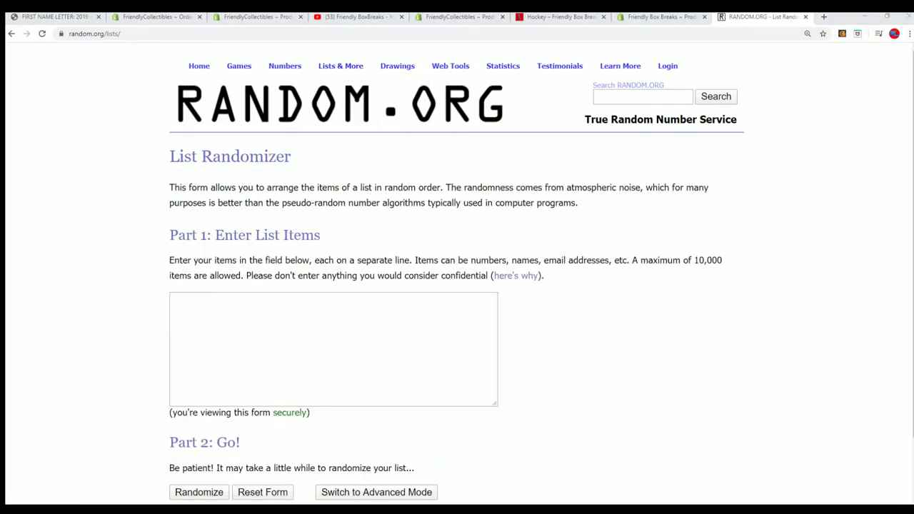
Step: Copy the letter list from A to W in Notepad and paste it into the empty List Randomizer field
key("alt+Tab")
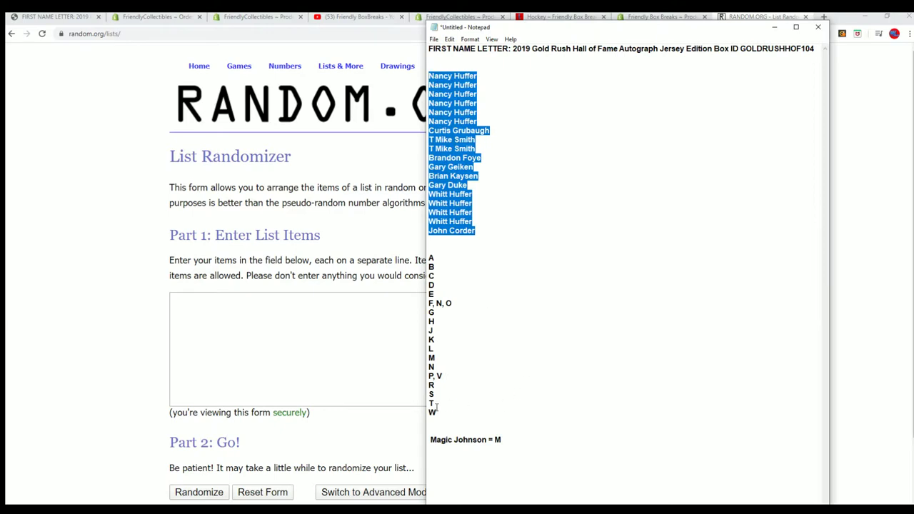
left_click_drag(437, 413, 430, 257)
left_click(429, 257)
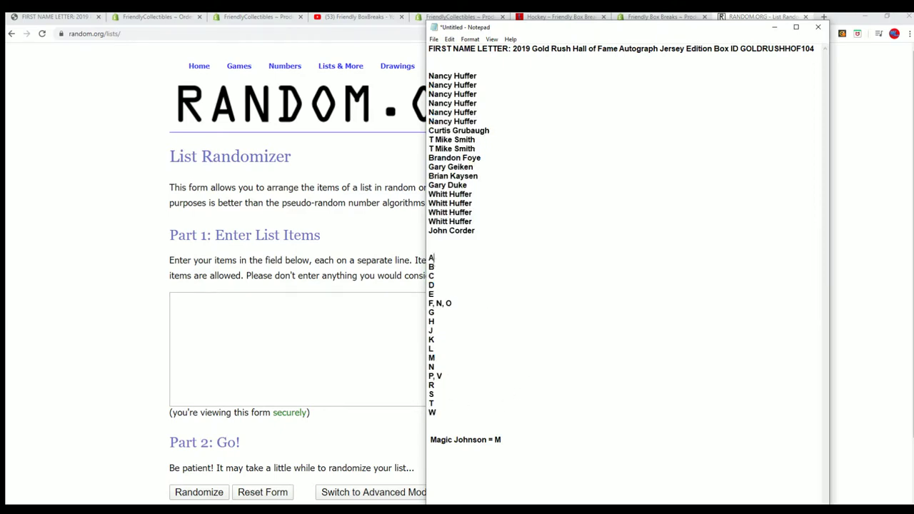
left_click_drag(436, 413, 429, 257)
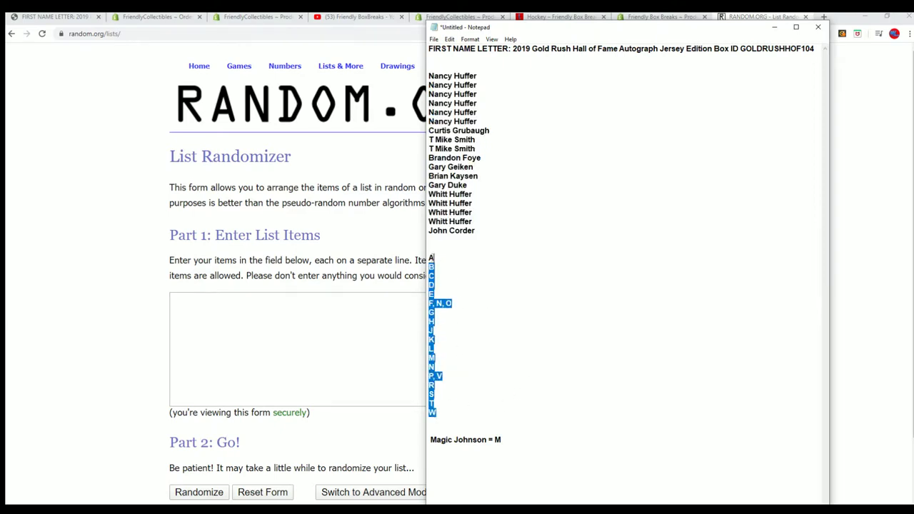
right_click(443, 259)
left_click(457, 289)
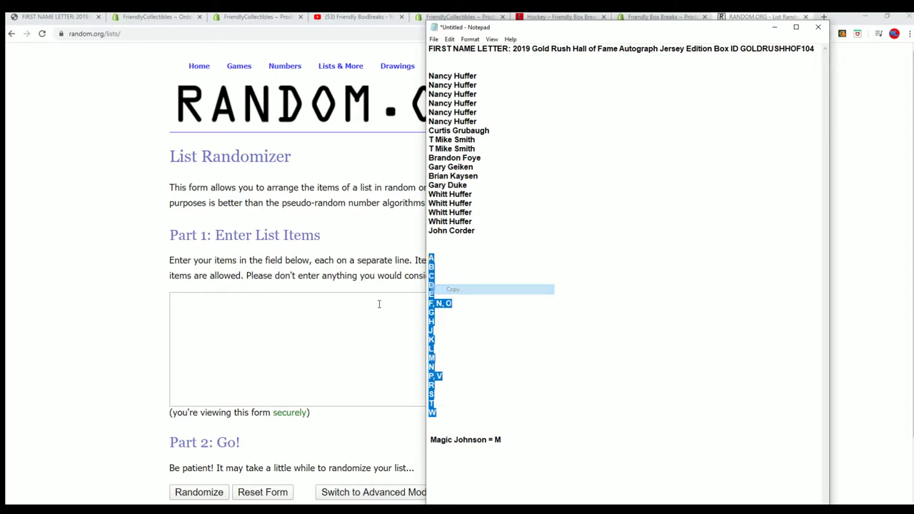
left_click(204, 306)
right_click(172, 302)
left_click(195, 377)
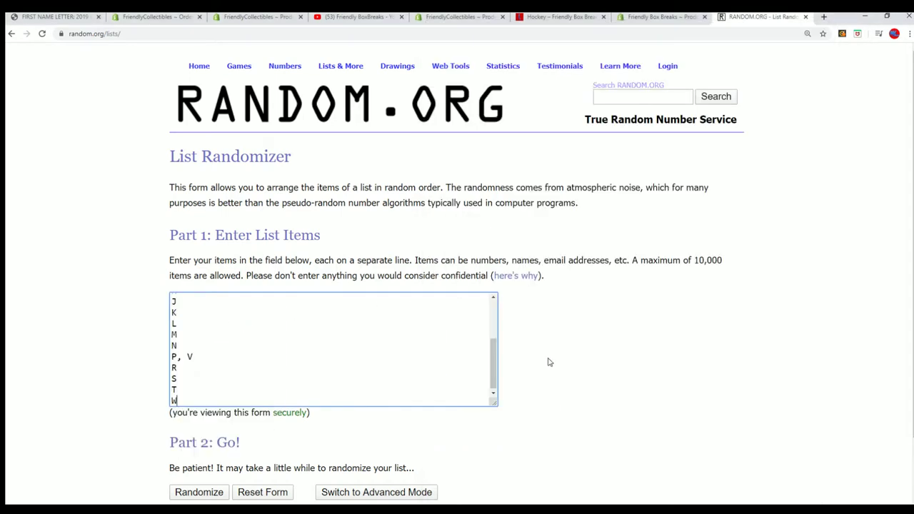
Step: Randomize the pasted letter list seven times in the List Randomizer
left_click(200, 492)
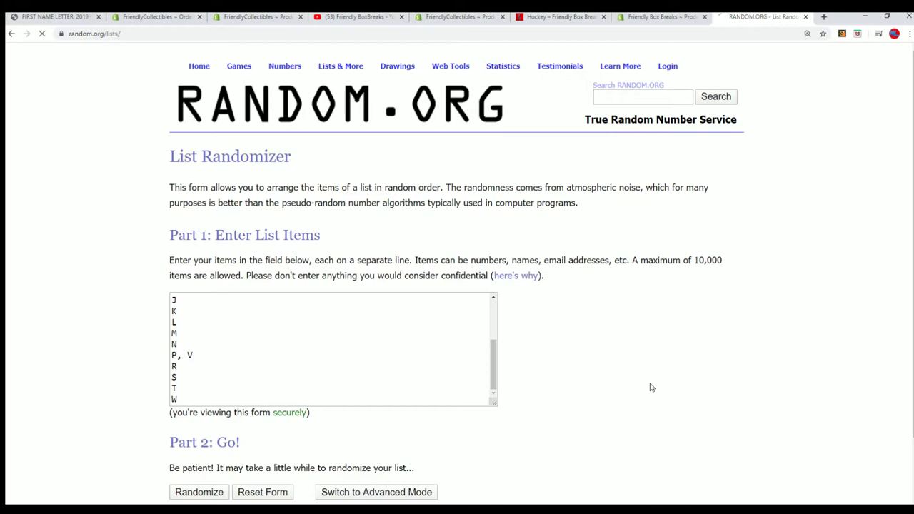
scroll(385, 409, "down", 1)
left_click(189, 421)
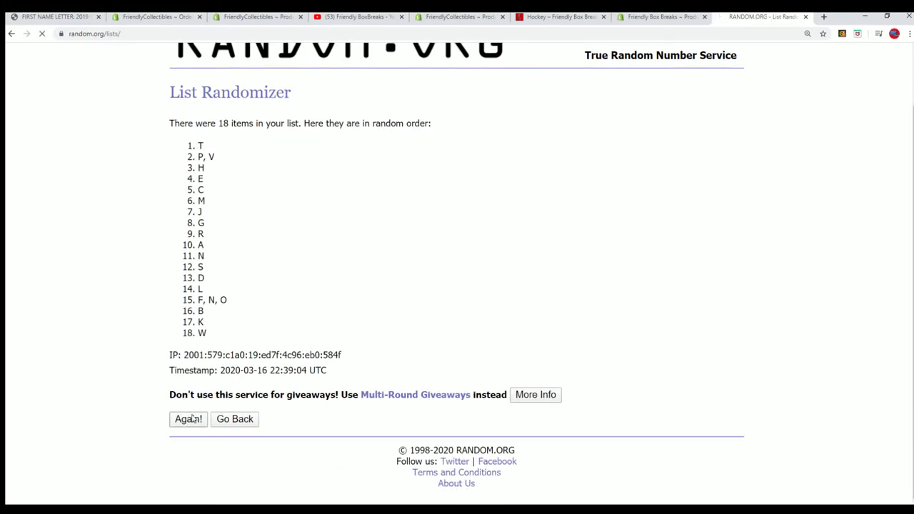
left_click(178, 423)
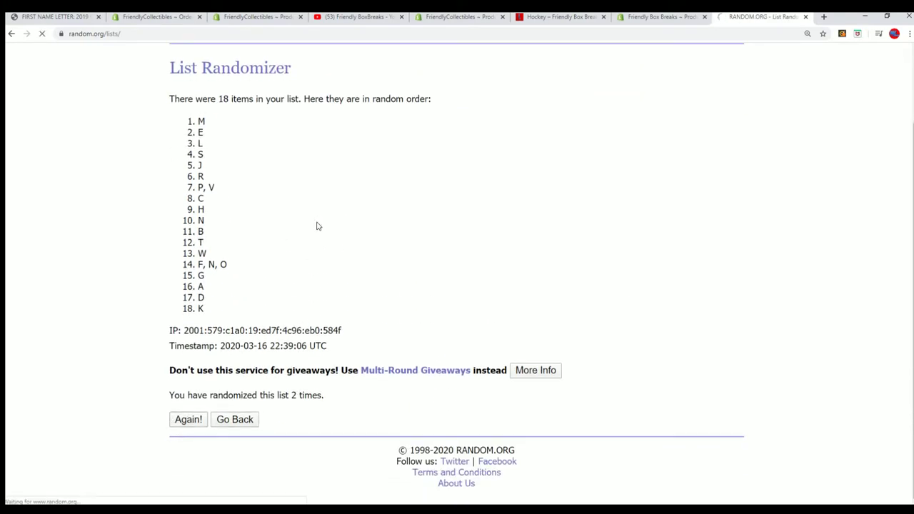
scroll(298, 251, "down", 1)
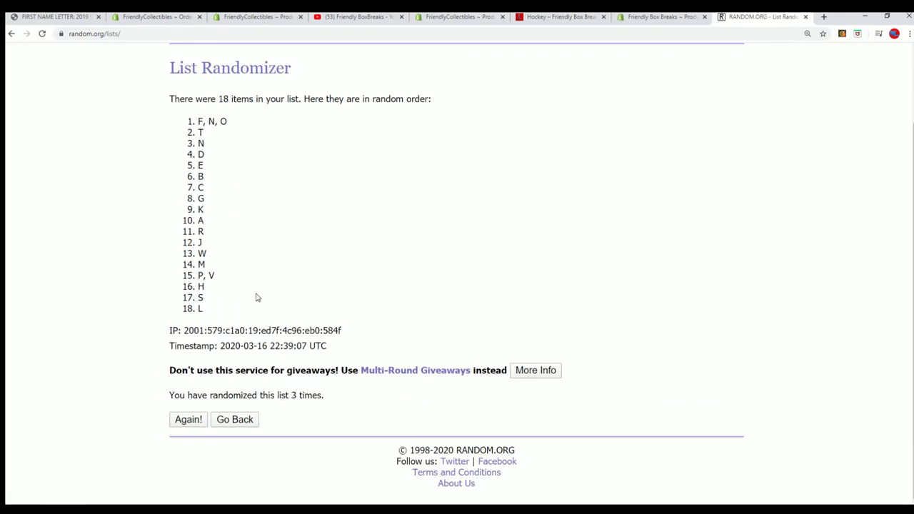
left_click(189, 421)
scroll(400, 300, "down", 1)
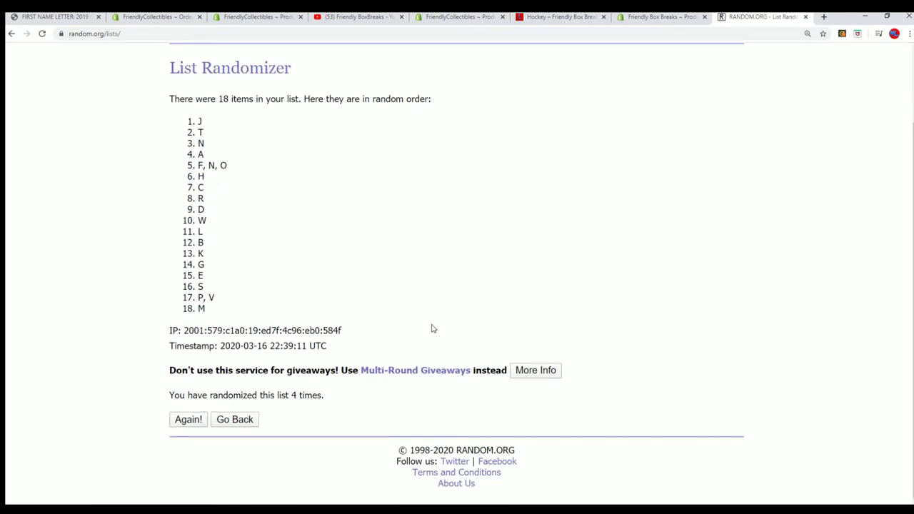
left_click(189, 422)
scroll(322, 330, "down", 1)
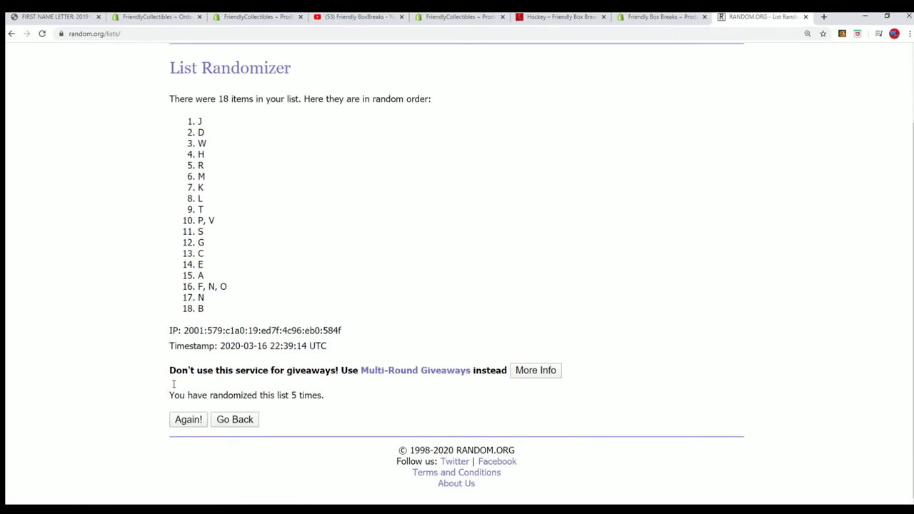
left_click(185, 423)
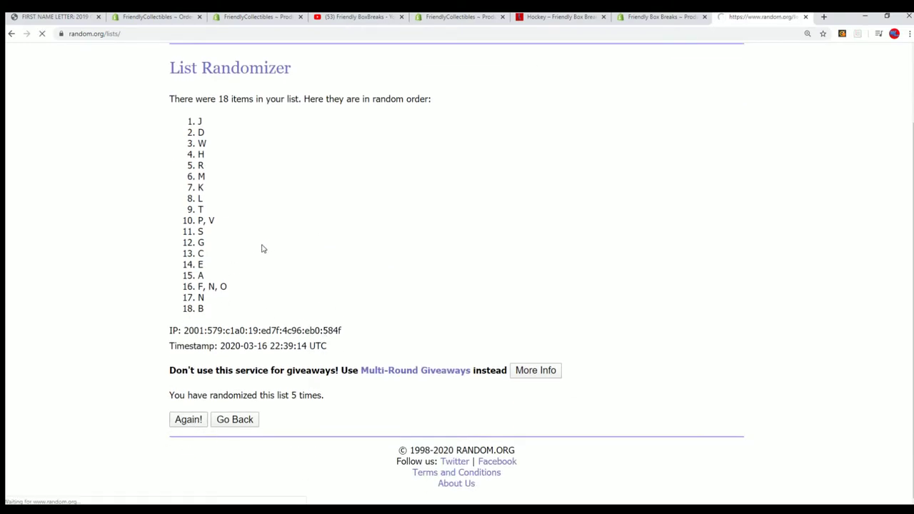
scroll(139, 412, "down", 1)
left_click(184, 422)
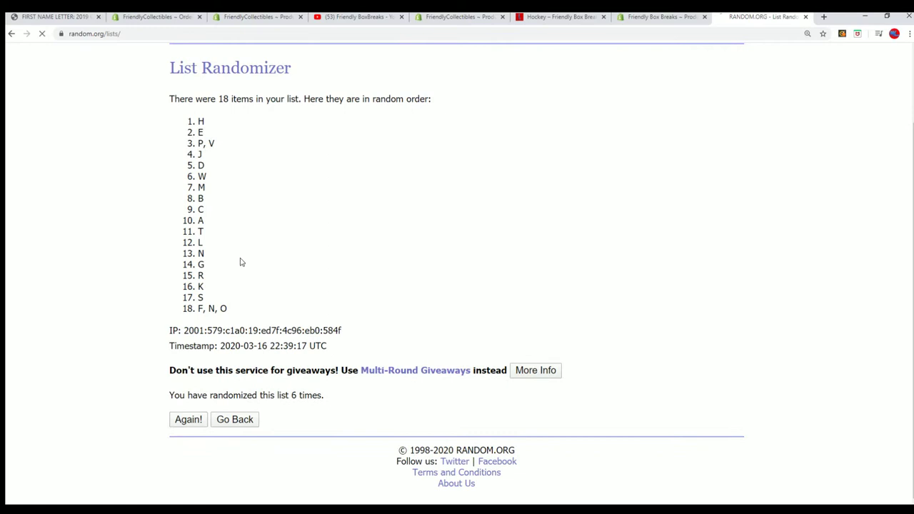
Step: Copy the 18 shuffled letter entries and paste them into the Excel sheet from B2 down as plain text
scroll(241, 195, "down", 1)
left_click_drag(198, 162, 203, 350)
right_click(200, 335)
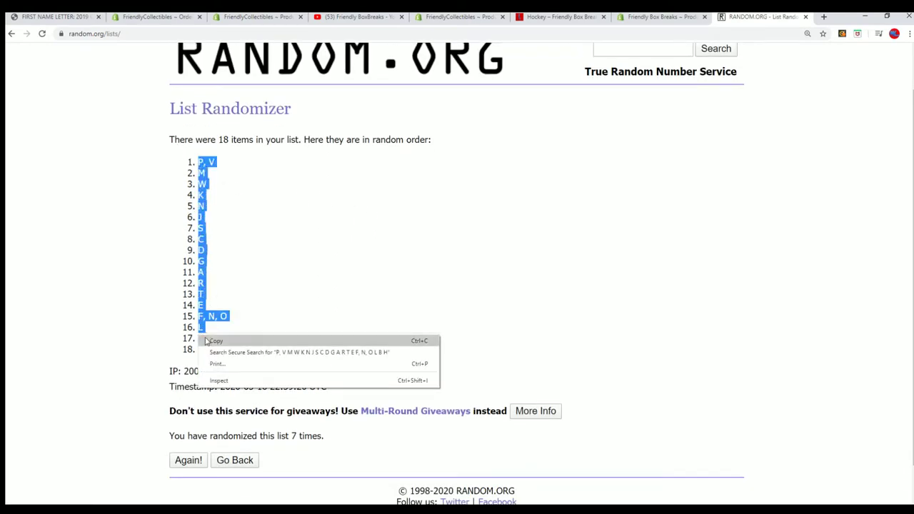
left_click(208, 341)
key("alt+Tab")
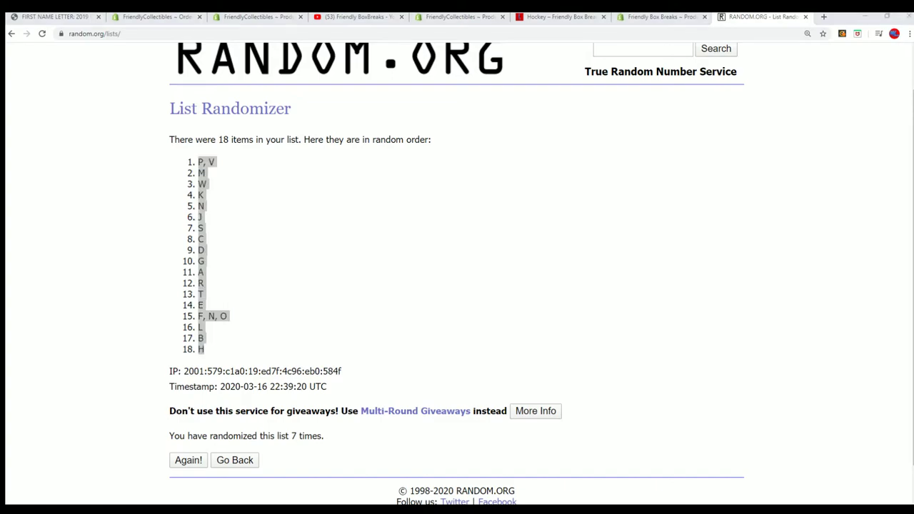
key("alt+Tab")
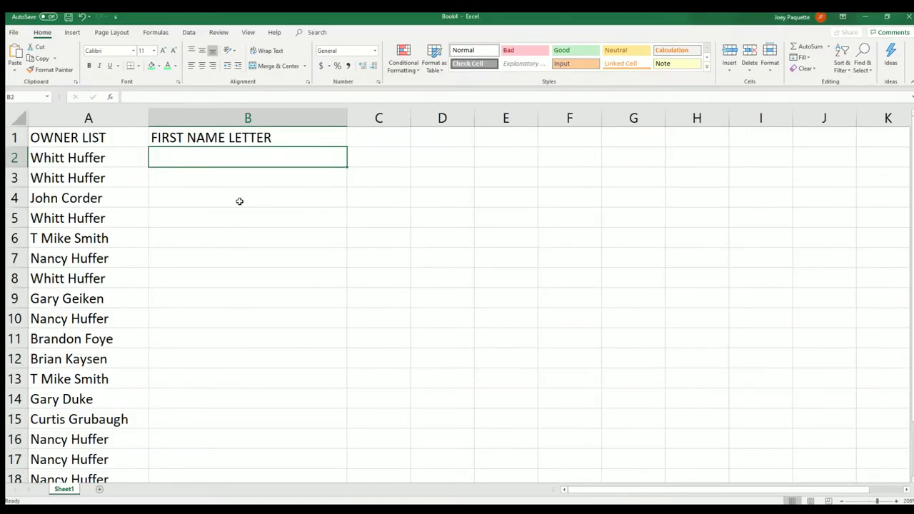
right_click(172, 155)
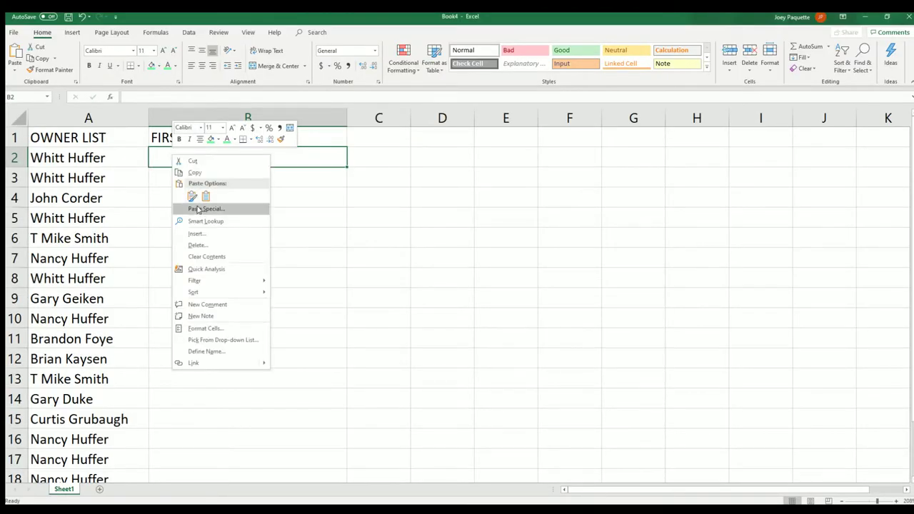
left_click(198, 209)
left_click(121, 157)
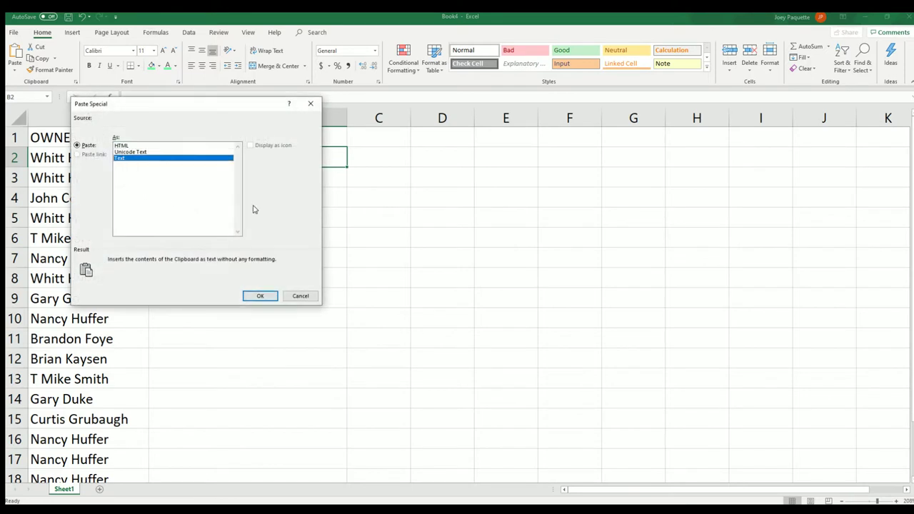
left_click(258, 295)
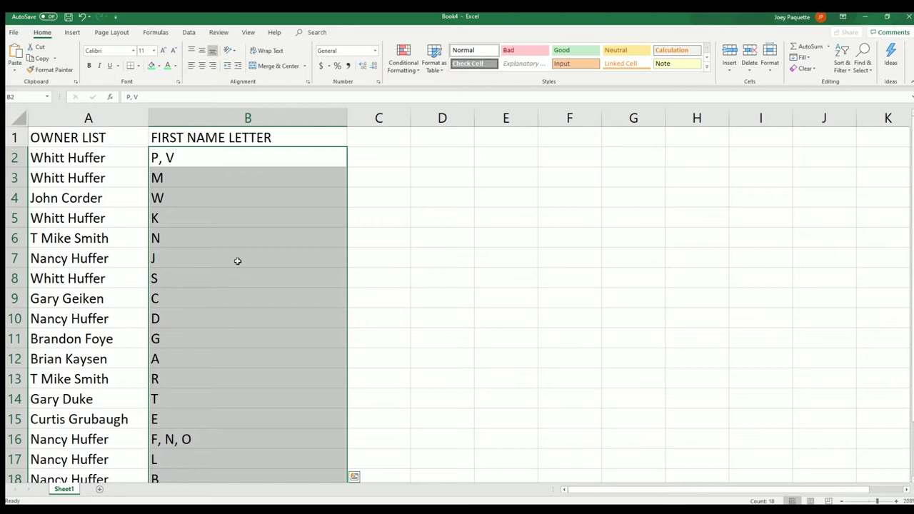
Step: Fit the whole paired list through row 19 on screen at 170% zoom and narrow column A to the owner names
left_click(483, 242)
scroll(237, 259, "down", 2)
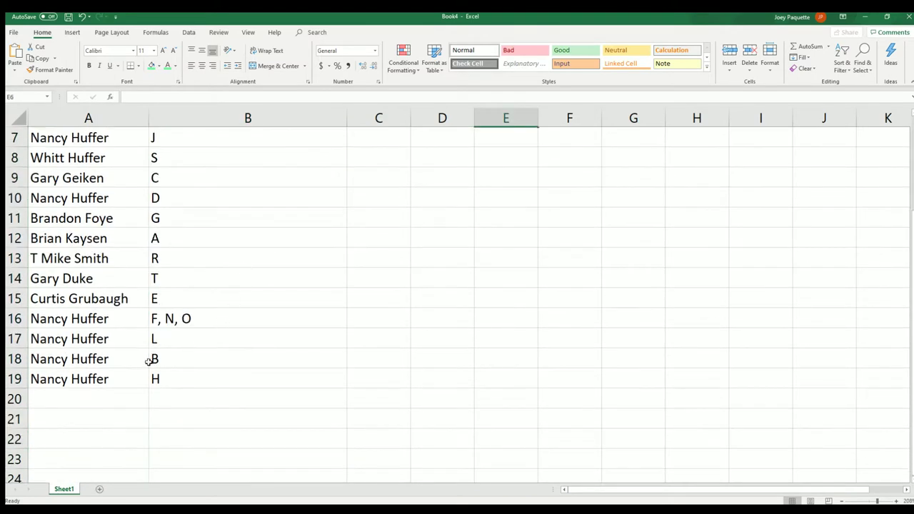
left_click(129, 341)
scroll(273, 343, "up", 2)
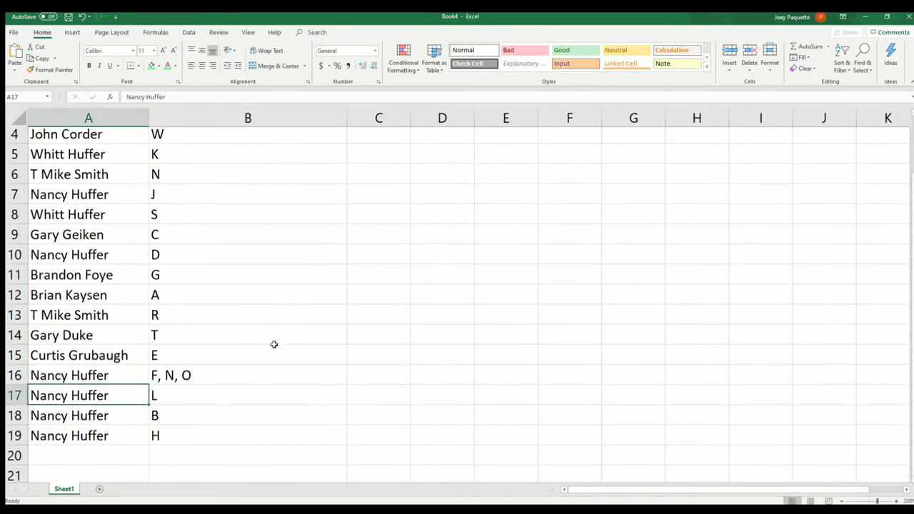
left_click(843, 501)
left_click(843, 500)
left_click(844, 501)
left_click(844, 501)
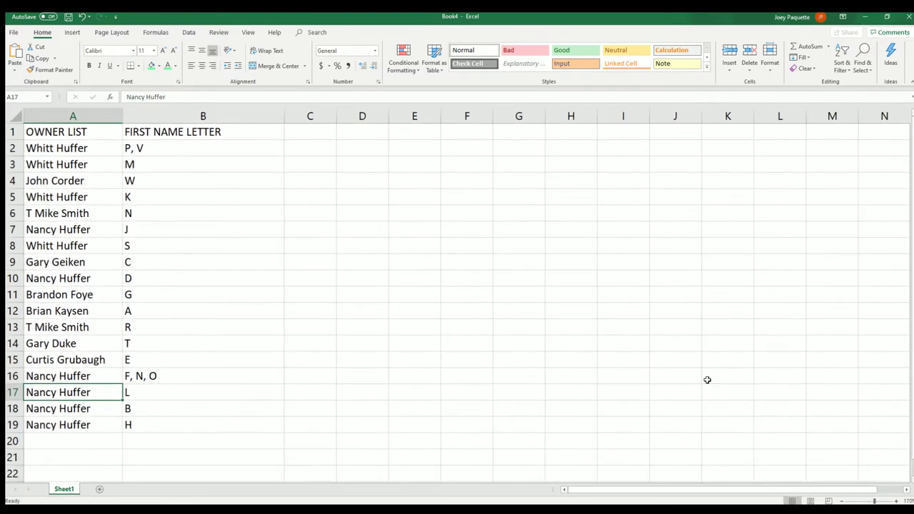
left_click(114, 115)
left_click_drag(122, 115, 110, 115)
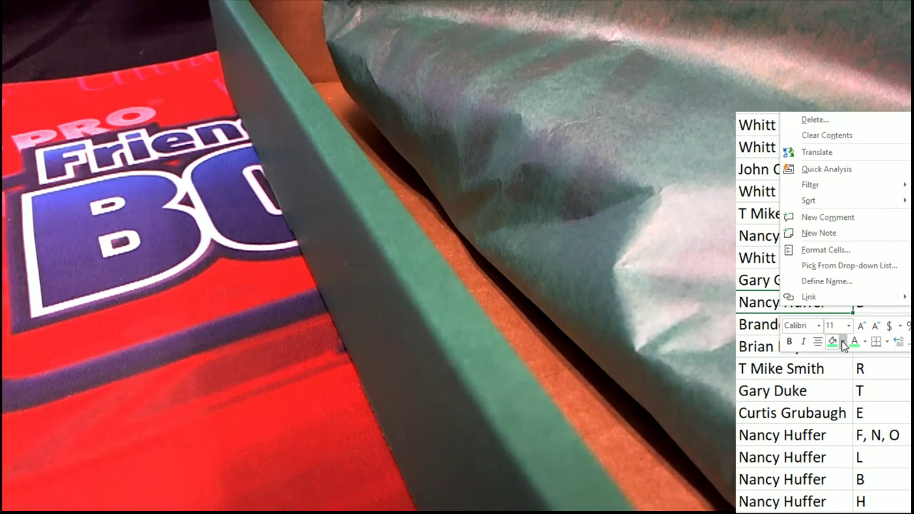
Step: Fill the owner name cell paired with letter D with yellow
left_click(843, 342)
left_click(866, 444)
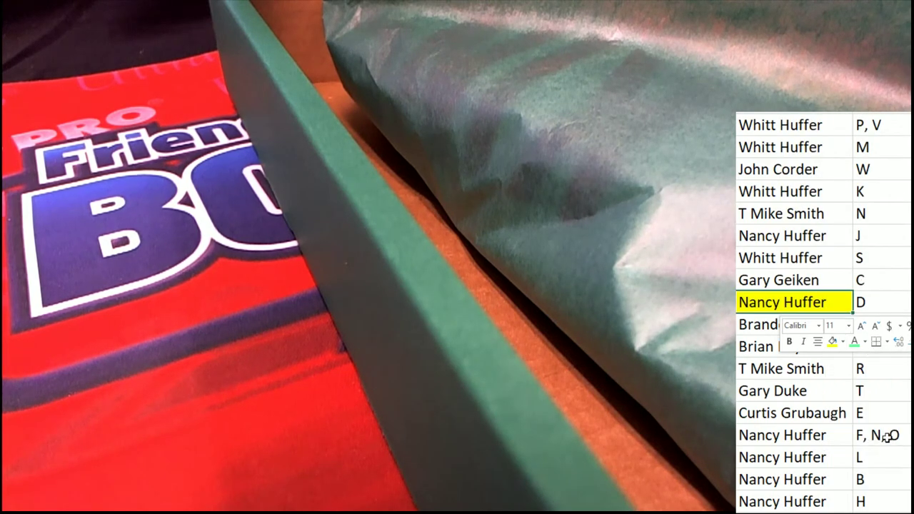